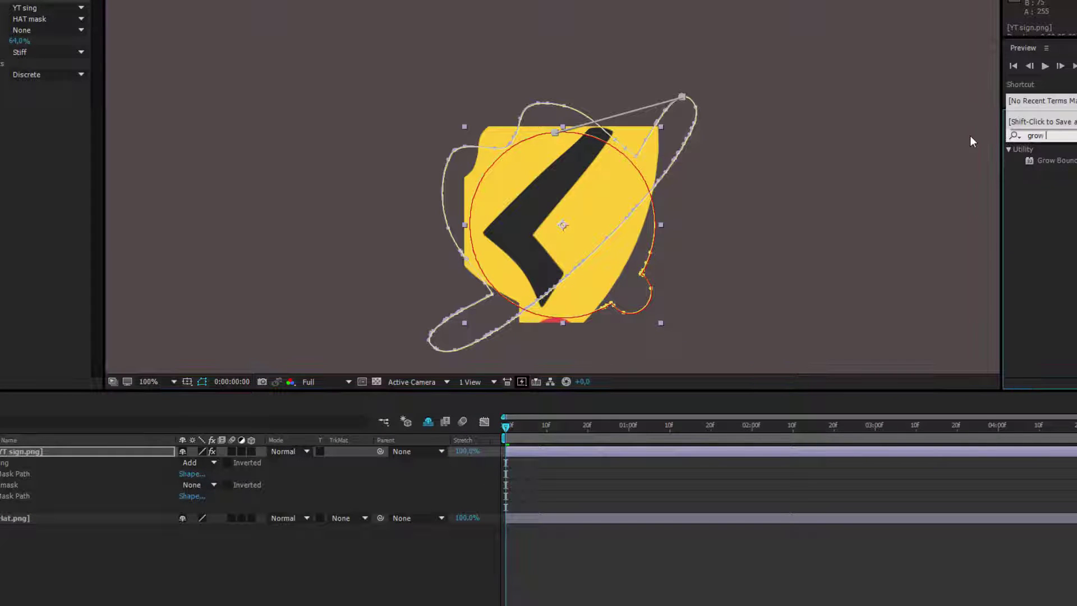
Find the Grow Bounds effect and apply it before Reshape on the YT sign.png layer
type("ounds")
left_click_drag(1055, 161, 623, 116)
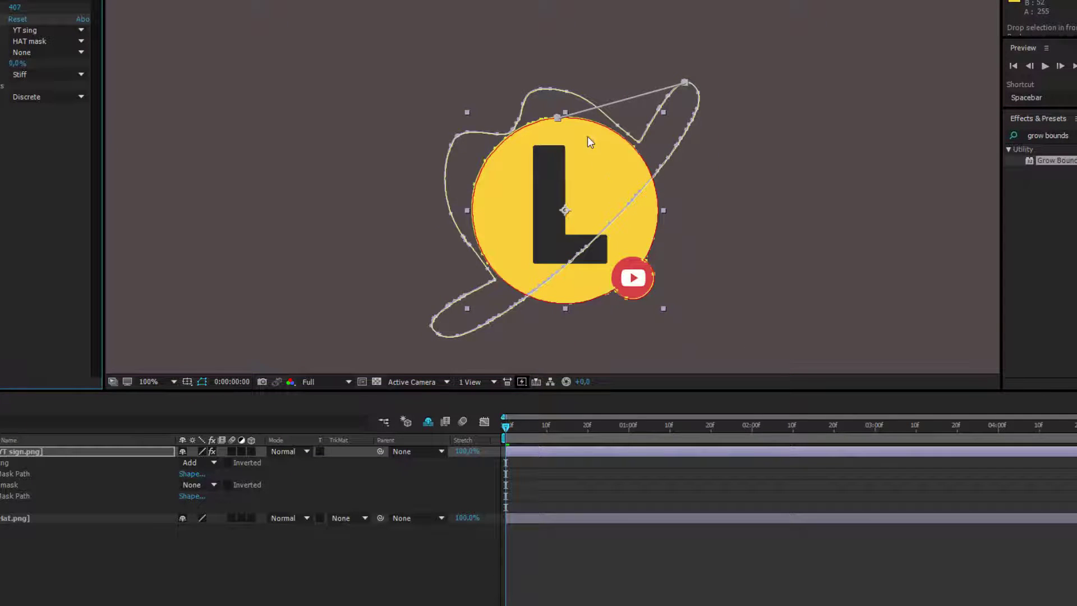
scroll(514, 146, "up", 2)
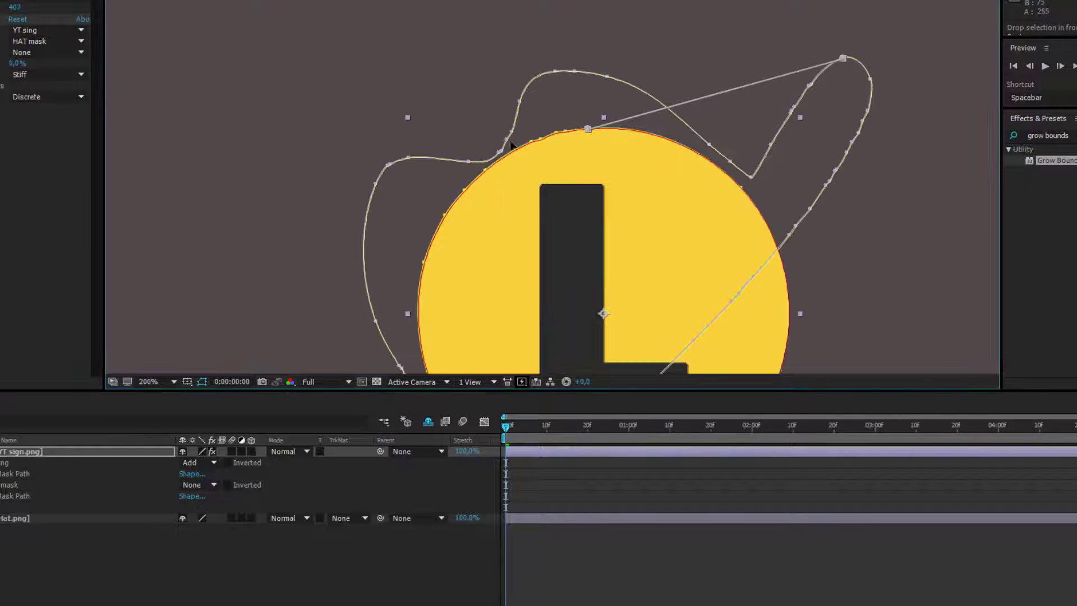
left_click(1, 85)
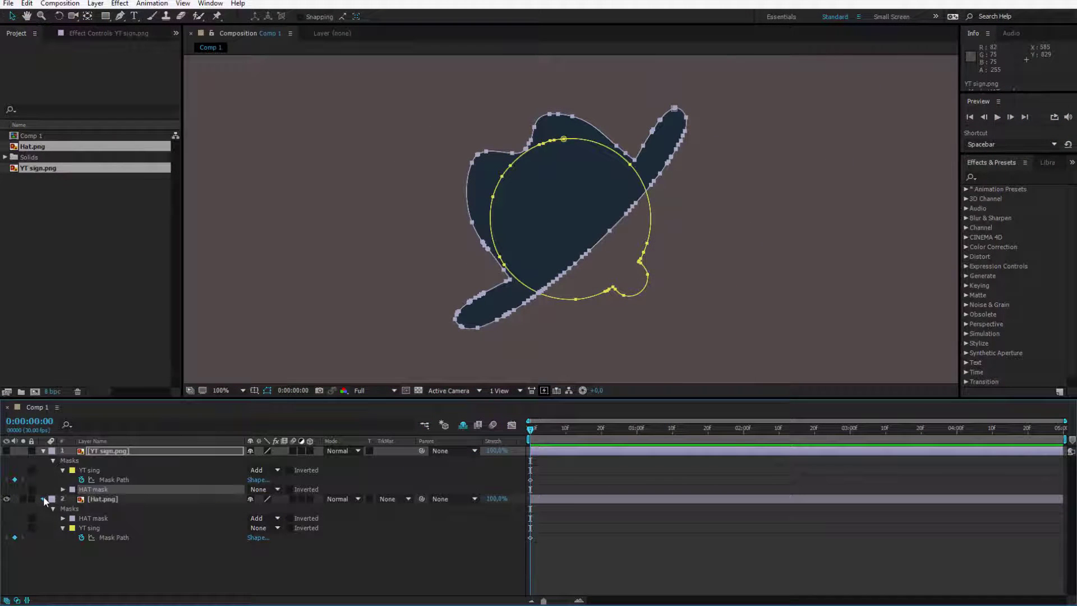
Collapse the properties of both layers, make YT sign.png visible and hide Hat.png
left_click(43, 498)
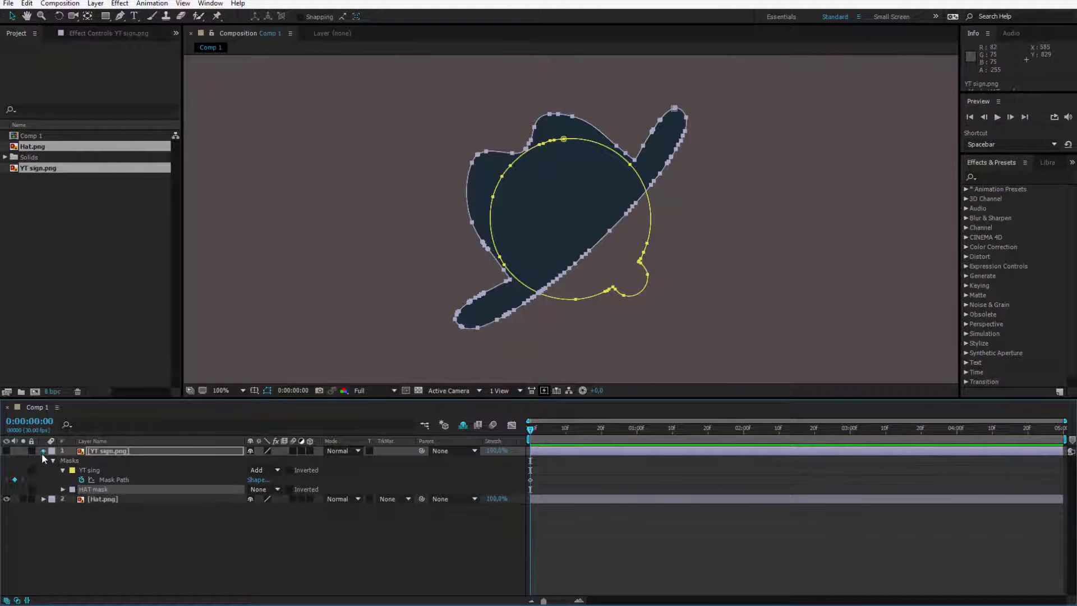
left_click(43, 452)
left_click(2, 461)
left_click(6, 451)
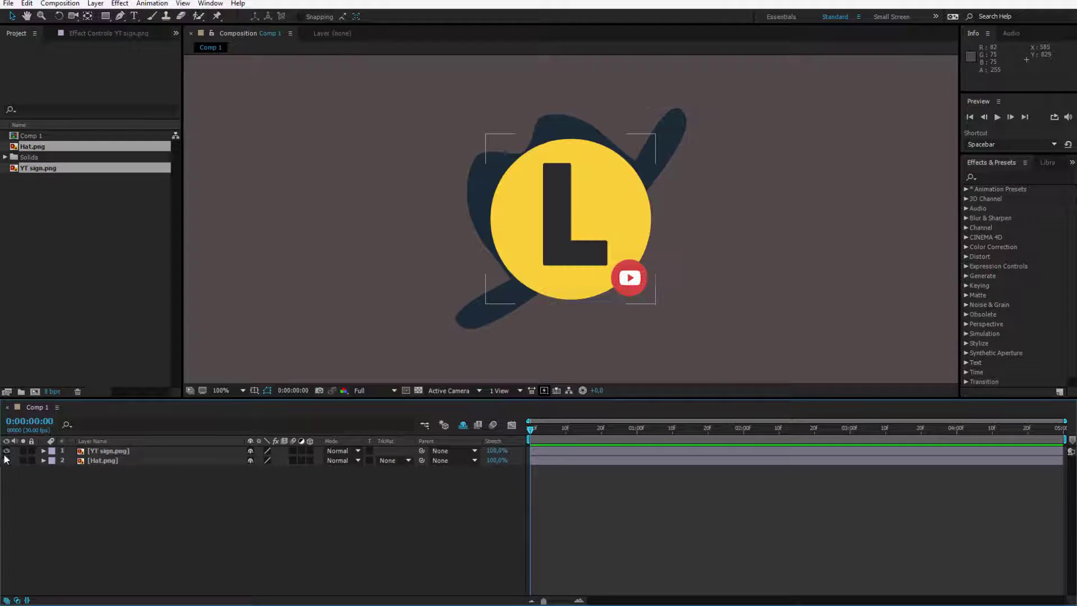
left_click(3, 460)
left_click(8, 461)
left_click(7, 461)
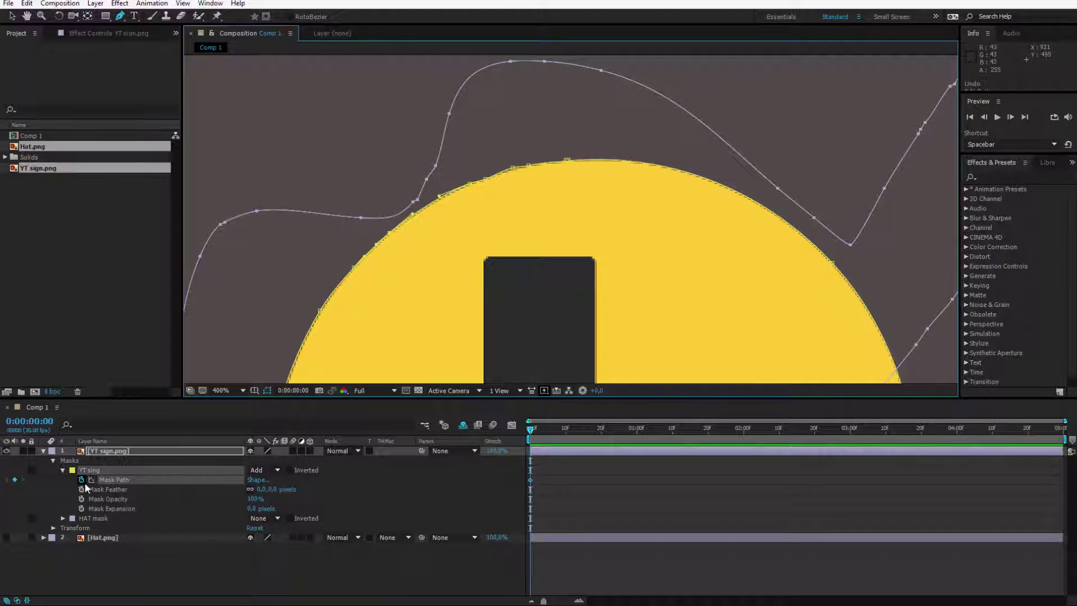
Remove the Mask Path keyframes from the YT sing and HAT mask masks on the YT sign.png layer
left_click(83, 481)
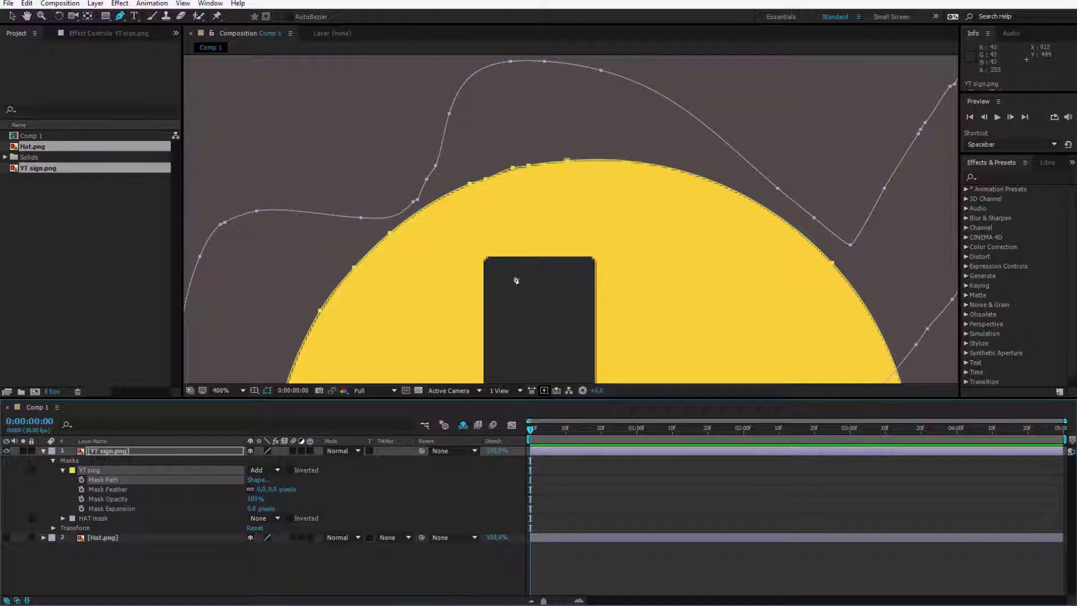
key("u")
key("m")
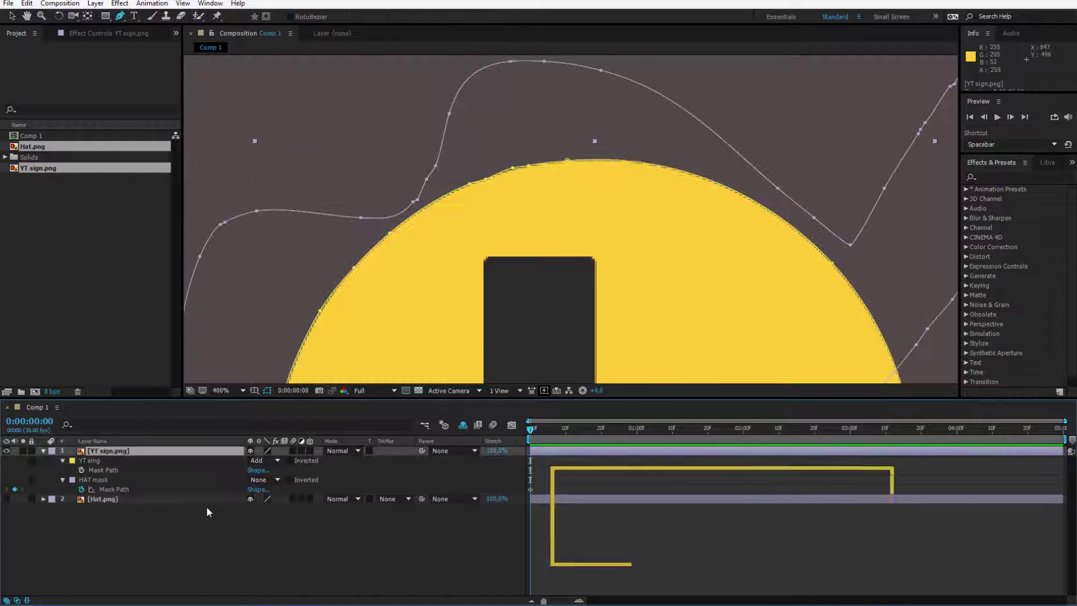
left_click(81, 490)
left_click(81, 489)
Reveal the mask paths of the Hat.png layer, turn off keyframing for both masks and collapse the layer
left_click(101, 499)
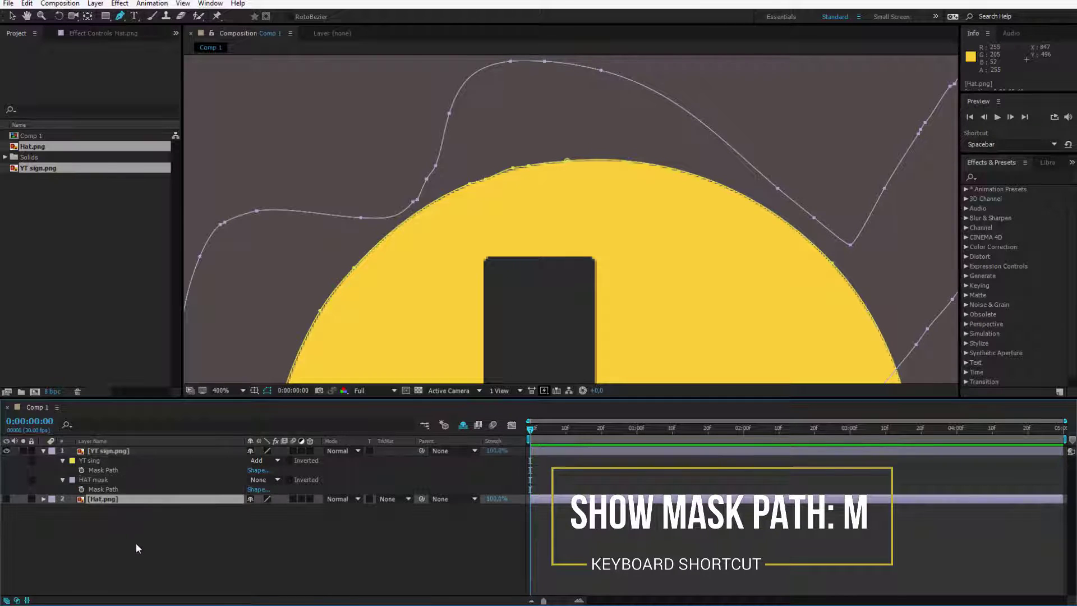
key("m")
left_click(81, 517)
left_click(81, 537)
scroll(374, 361, "down", 2)
left_click(43, 499)
Search the effects for "reshape" and apply Reshape to the YT sign.png layer
left_click(118, 451)
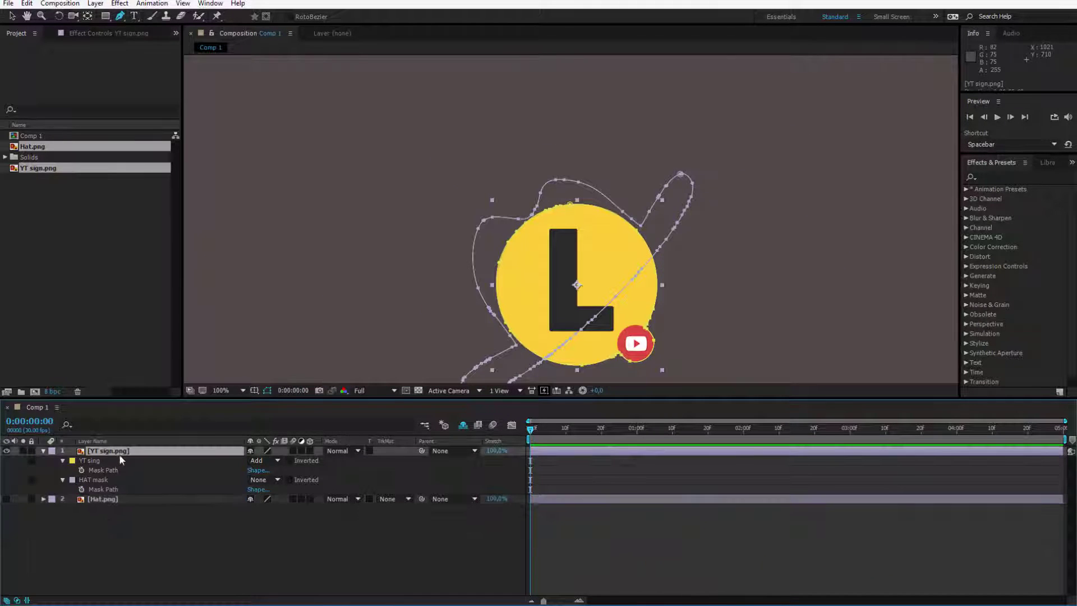
left_click(995, 177)
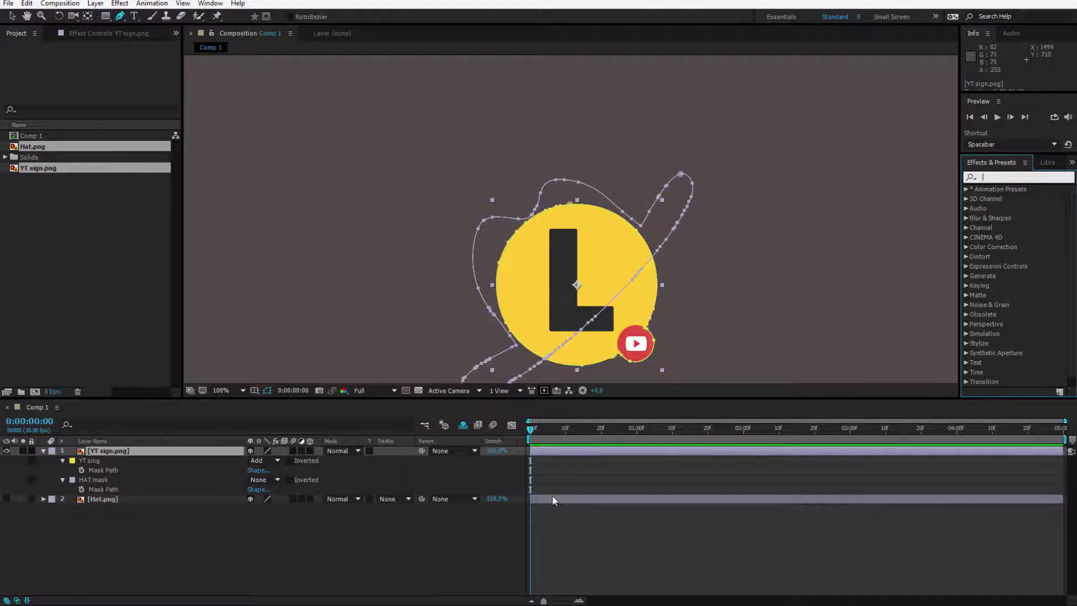
type("reshape")
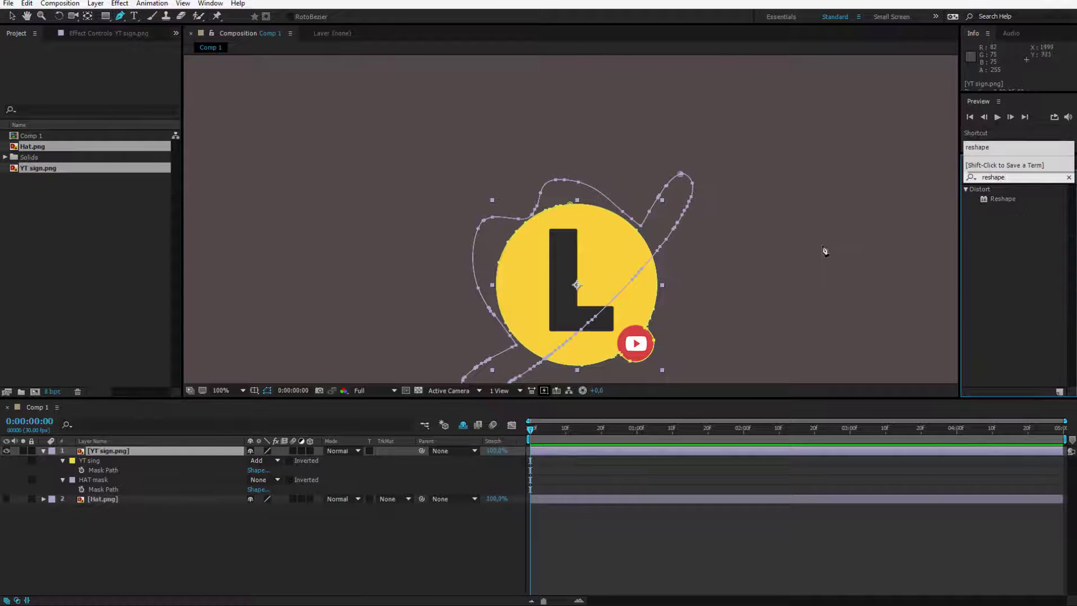
left_click_drag(1001, 198, 124, 448)
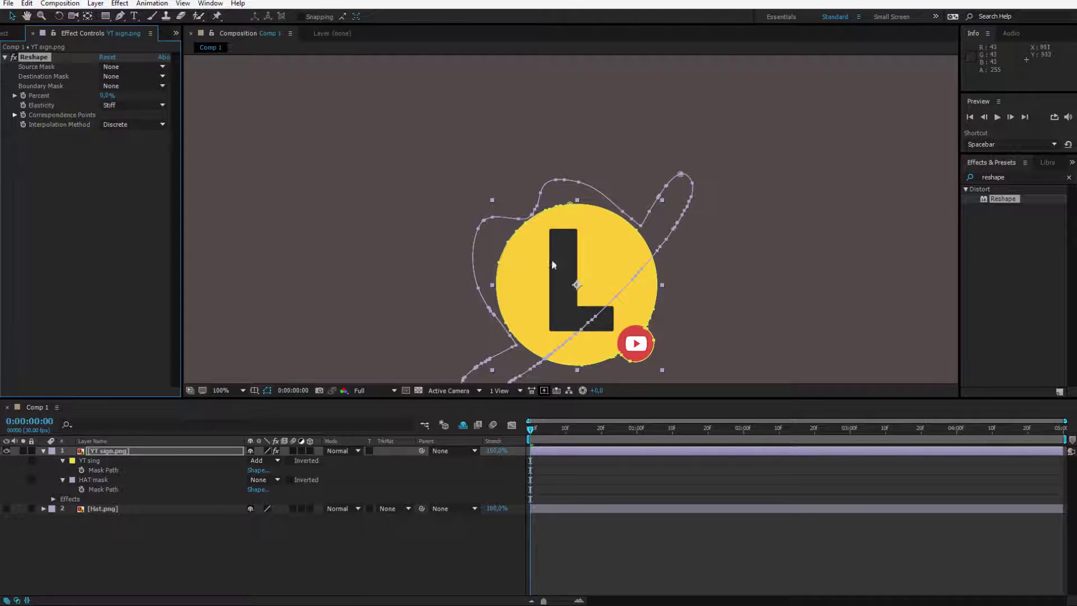
Set the Reshape source mask to YT sing and the destination mask to HAT mask
left_click(109, 451)
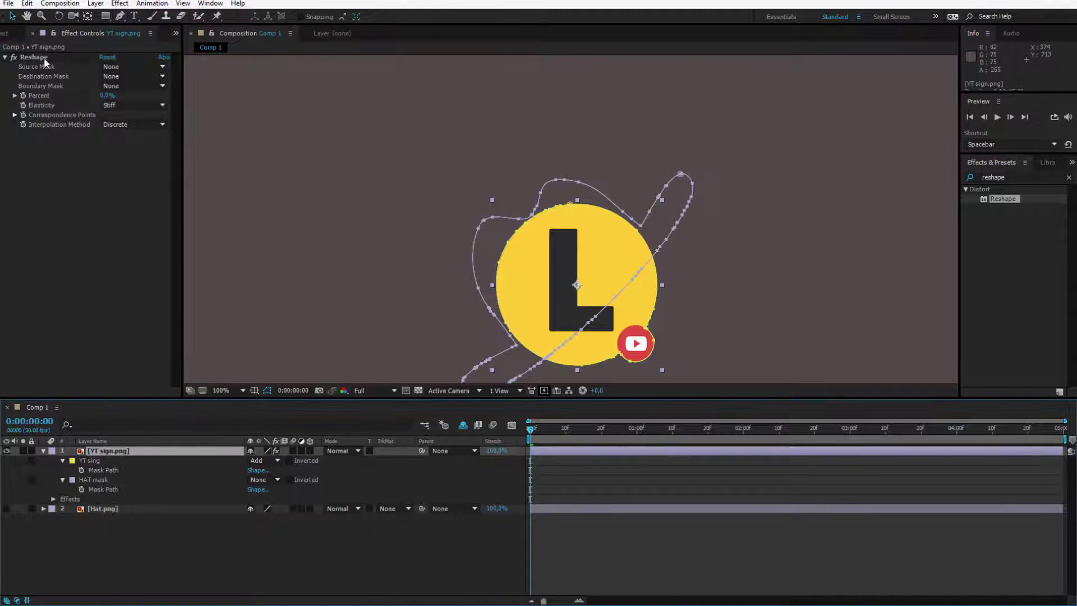
left_click(138, 66)
left_click(160, 97)
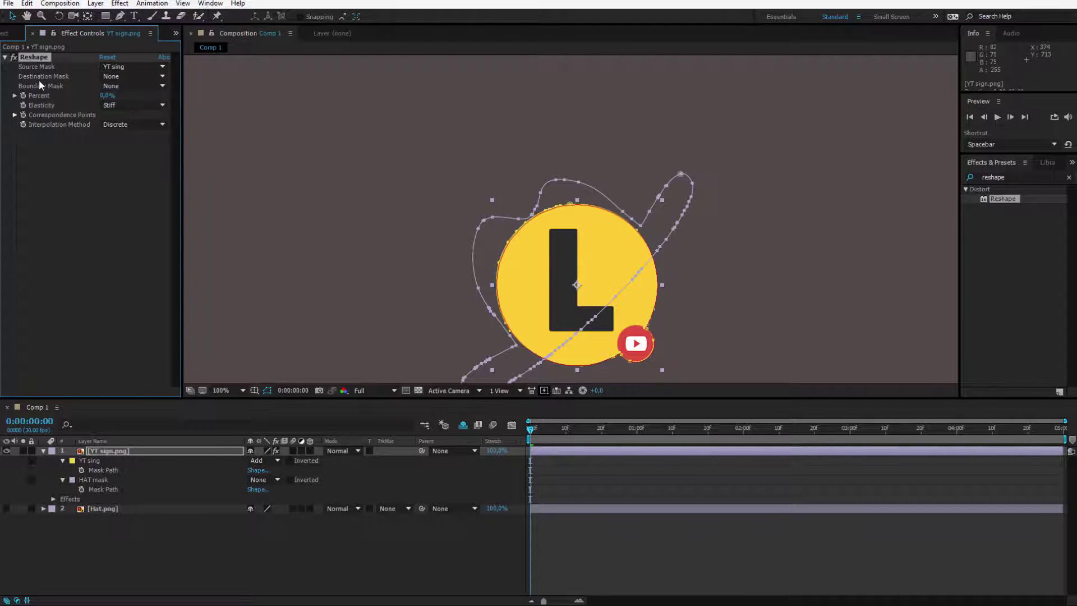
left_click(143, 76)
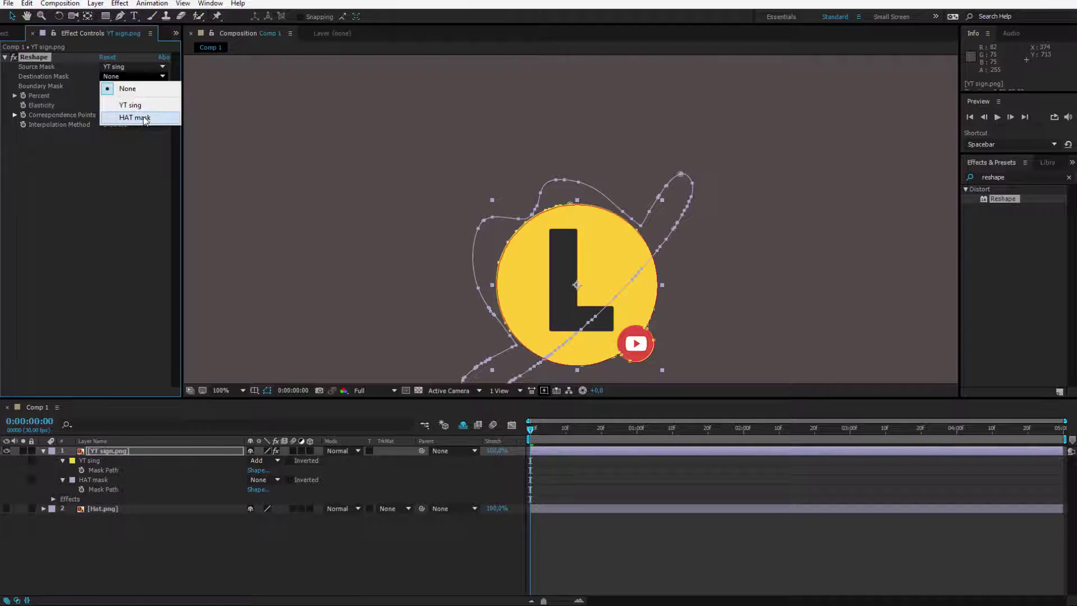
left_click(145, 119)
Try a Reshape percent of 64% and inspect the YT sign.png layer's bounds in its own layer view
left_click_drag(679, 350, 682, 319)
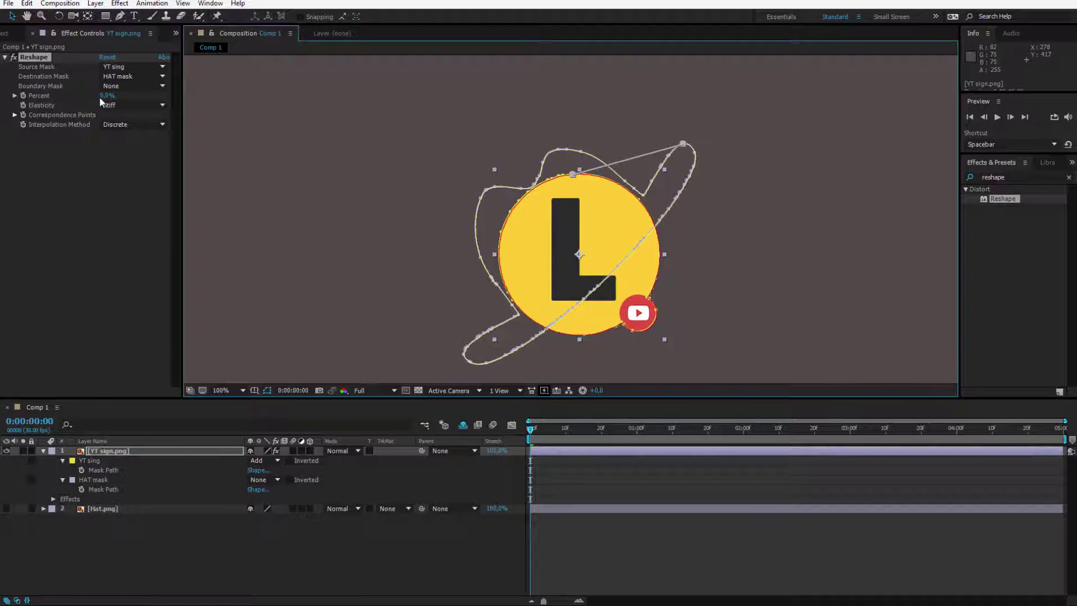
left_click_drag(107, 95, 163, 105)
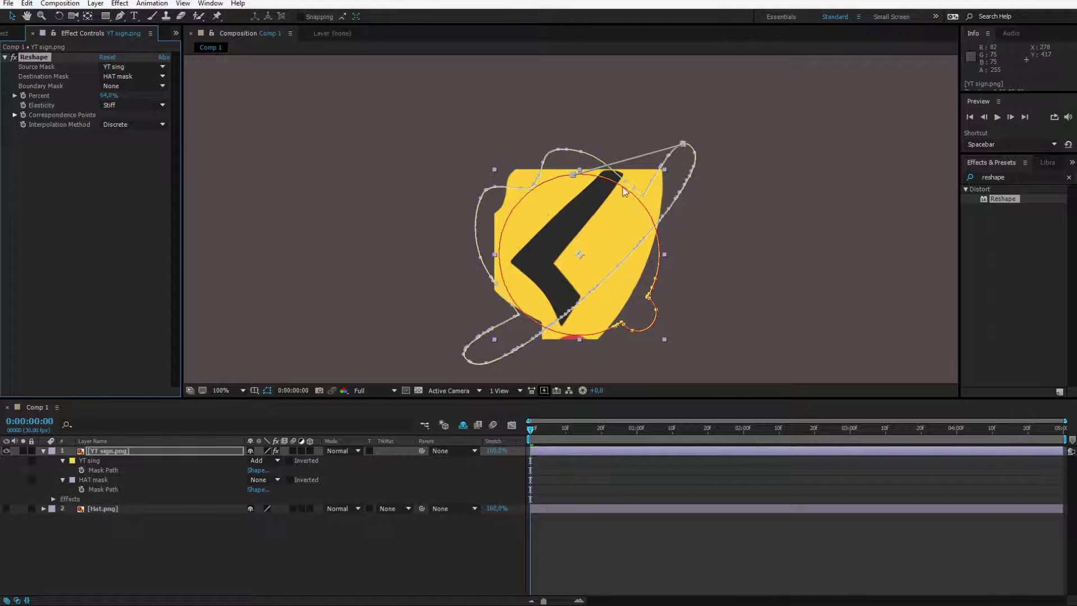
double_click(102, 452)
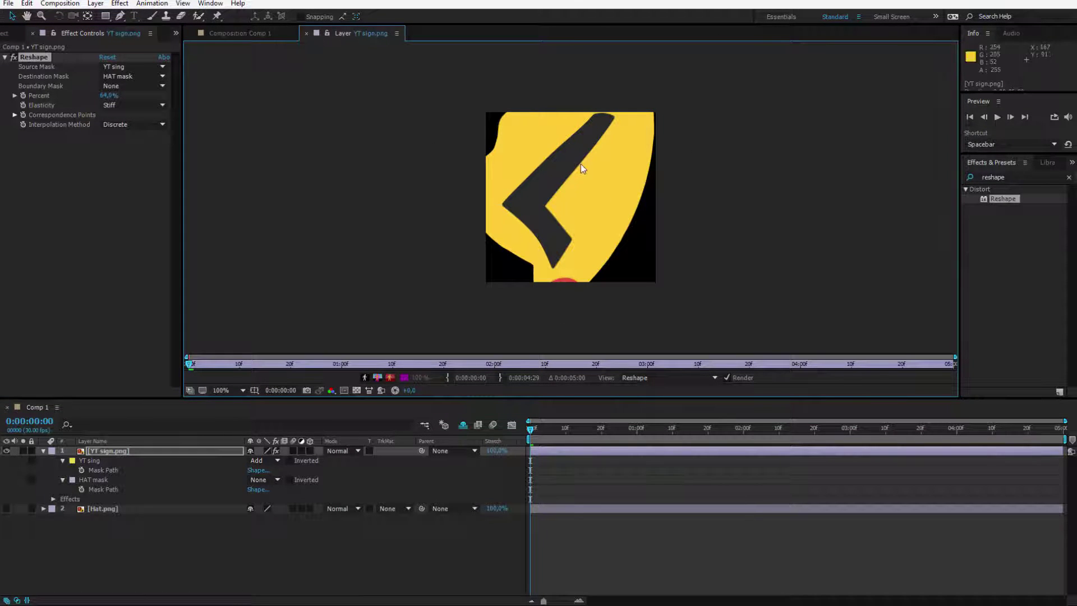
left_click(306, 34)
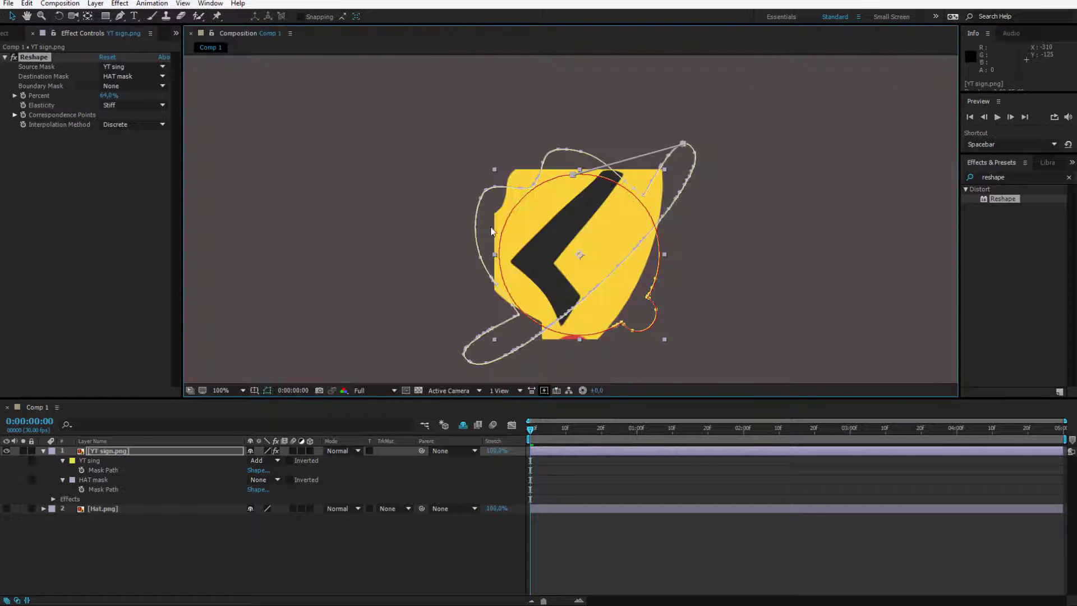
Apply Grow Bounds with 407 pixels ahead of Reshape on YT sign.png, and set the Reshape percent to 0%
left_click(1008, 172)
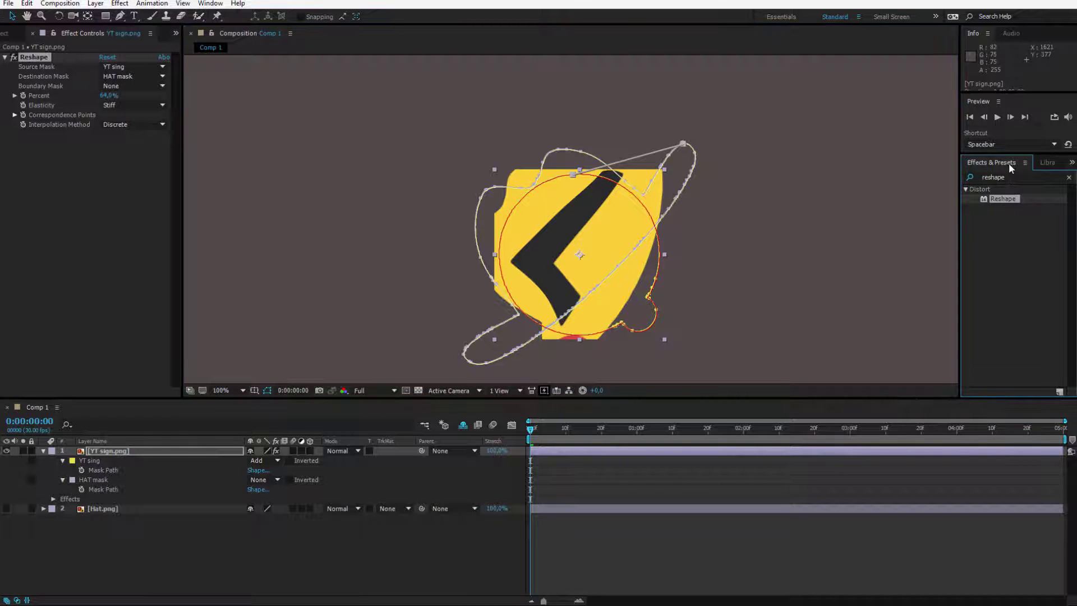
left_click(988, 175)
type("grow bounds")
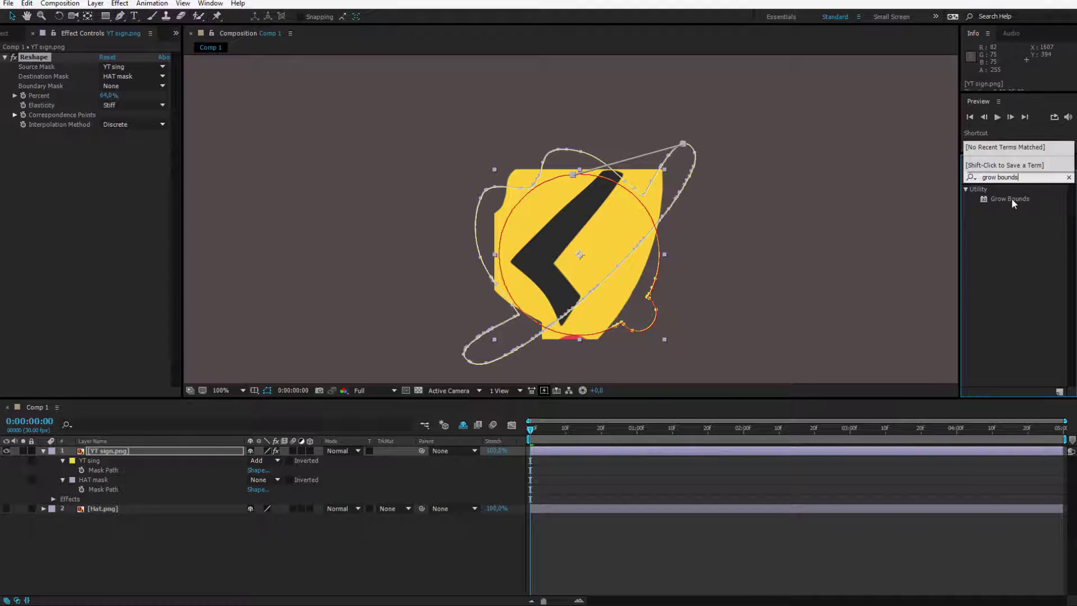
left_click_drag(1013, 198, 387, 73)
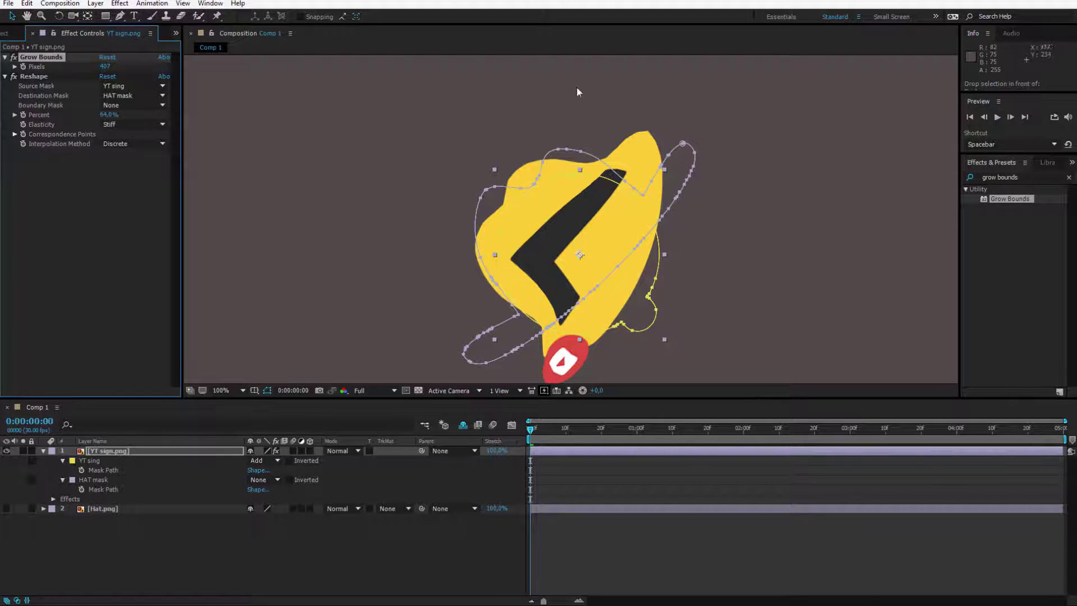
left_click_drag(504, 229, 507, 217)
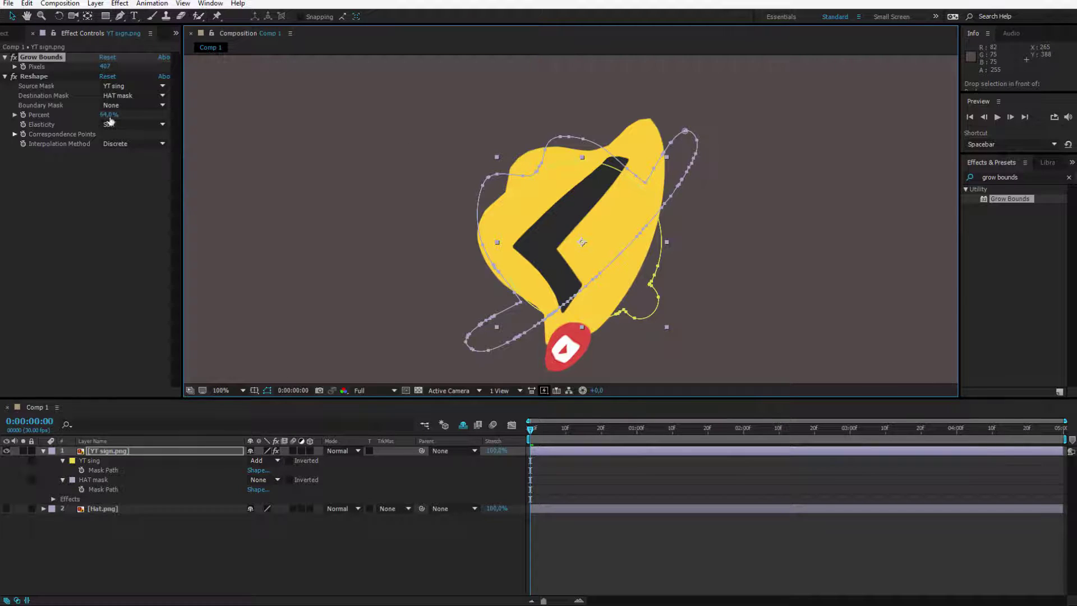
left_click_drag(109, 115, 67, 115)
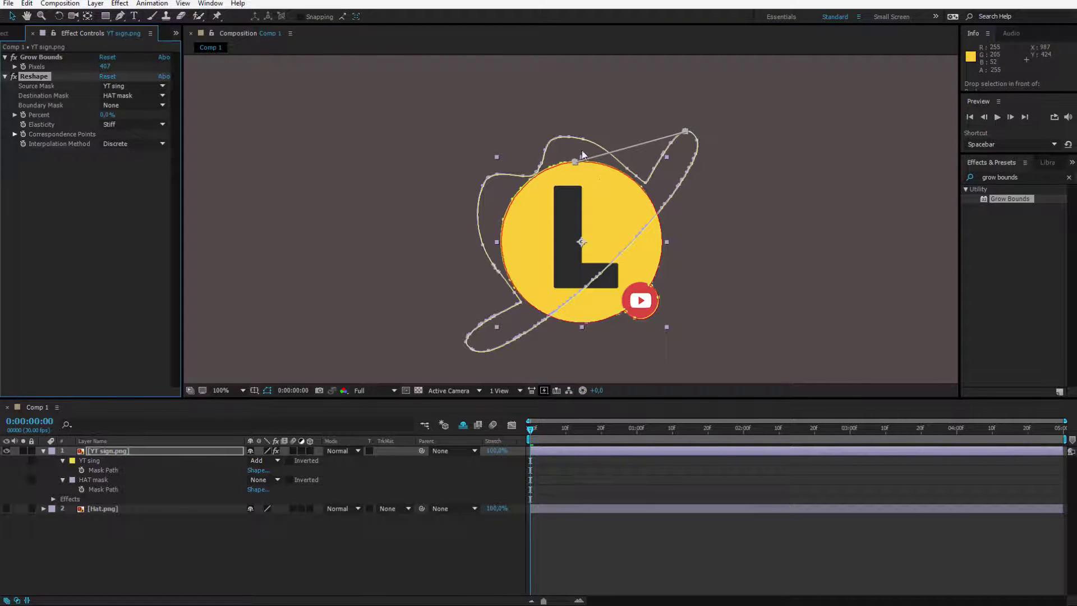
Expand the Reshape correspondence points and move the first pair's hat-outline point from the brim tip to the peak of the crown
scroll(577, 140, "up", 2)
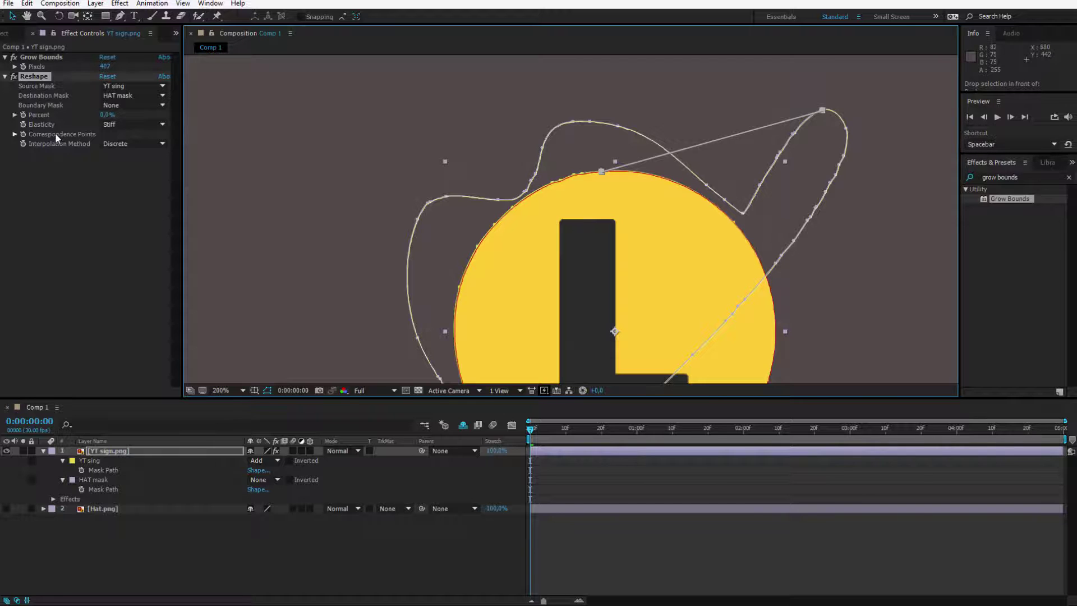
left_click(14, 135)
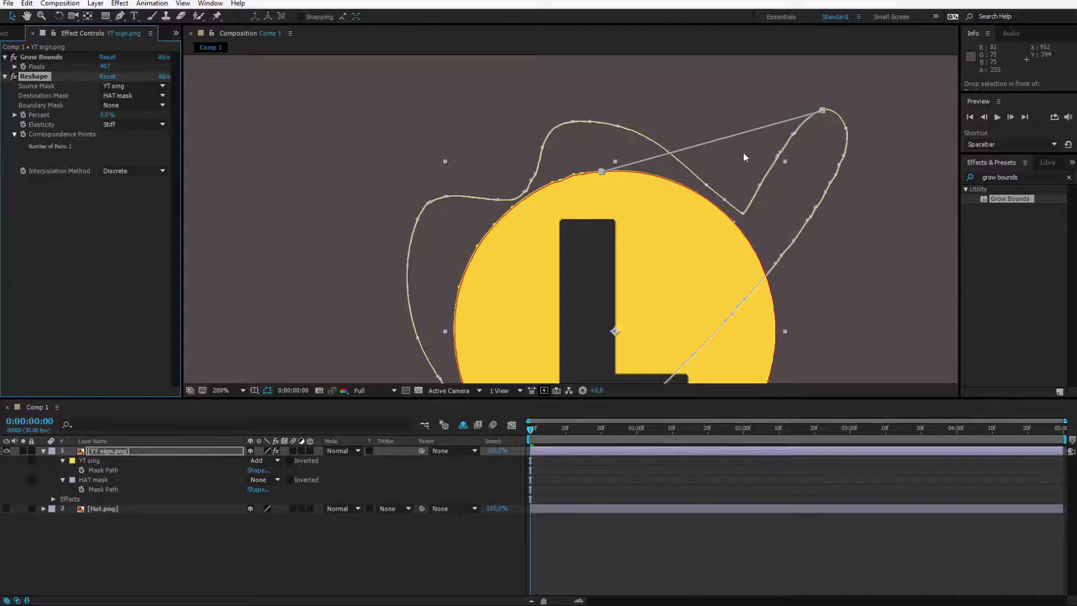
left_click_drag(824, 109, 573, 131)
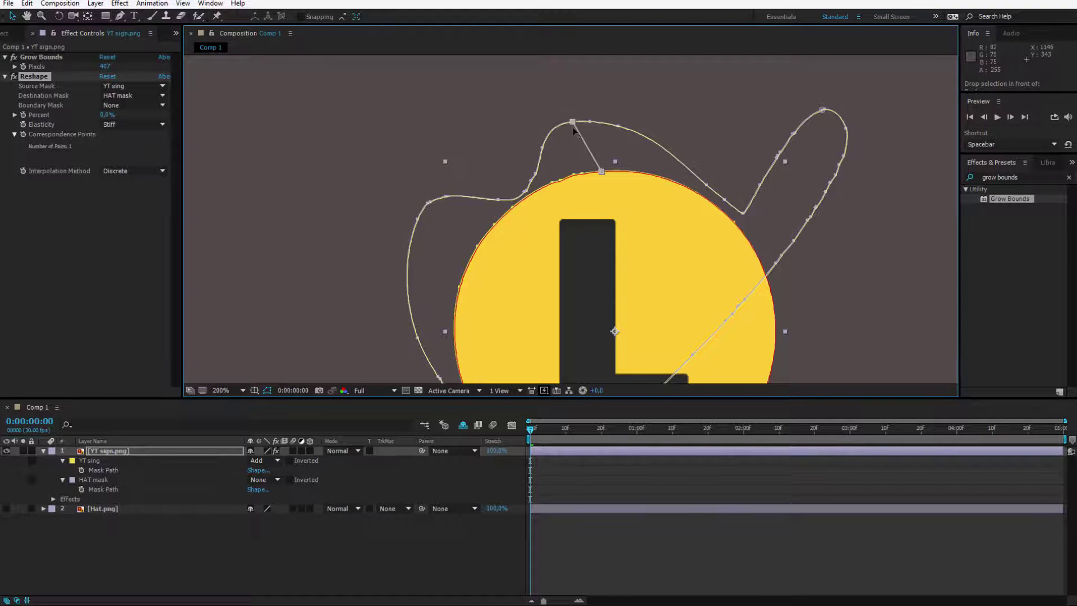
Add a second correspondence pair linking the circle's upper-right edge to the tip of the hat's upper-right brim
left_click(748, 241, "alt")
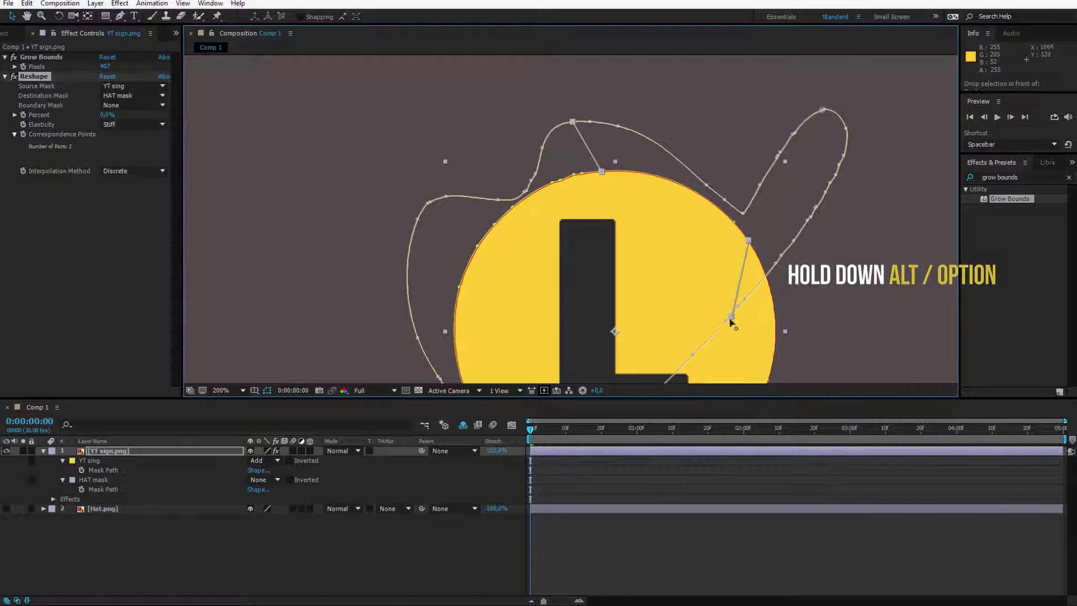
left_click_drag(731, 316, 836, 114)
key("space")
left_click_drag(645, 337, 654, 275)
scroll(654, 274, "down", 1)
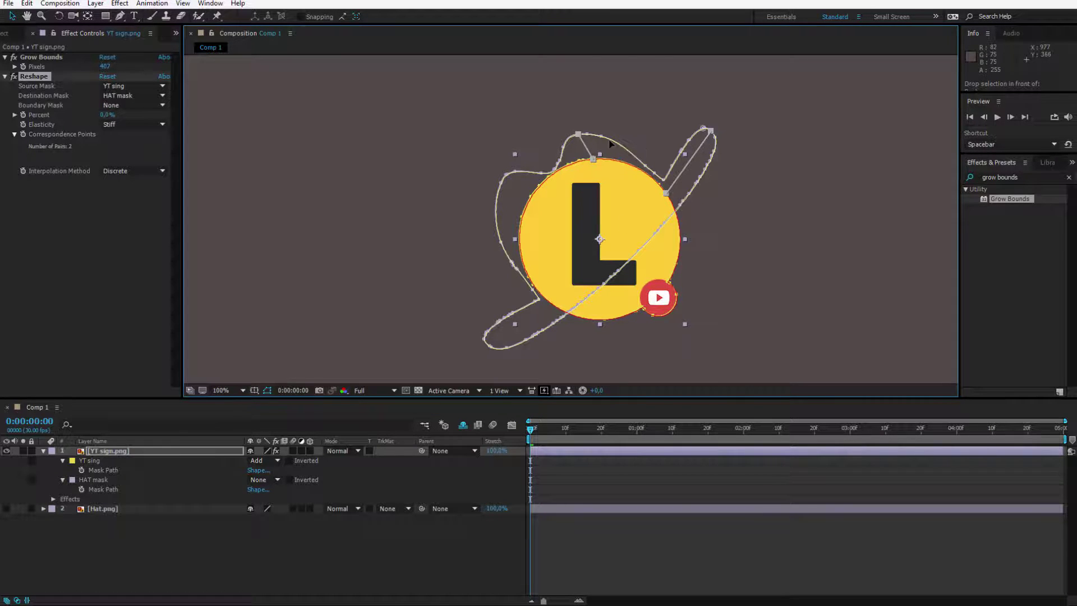
Add two correspondence pairs: the circle's left edge to the crown's left corner, and its lower-left edge to the lower brim tip
key("period")
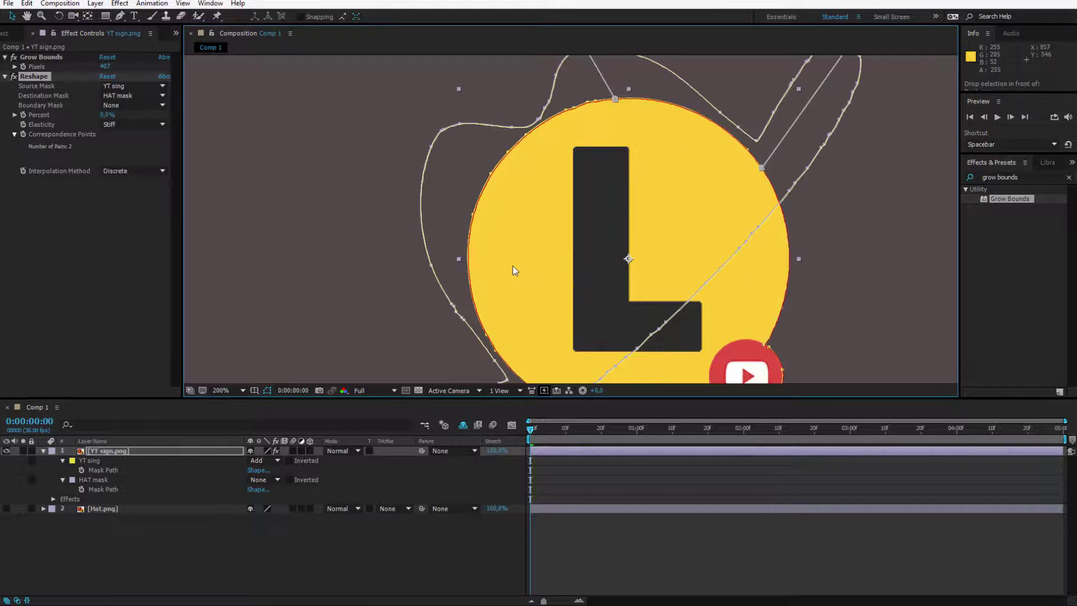
left_click(471, 217, "alt")
key("comma")
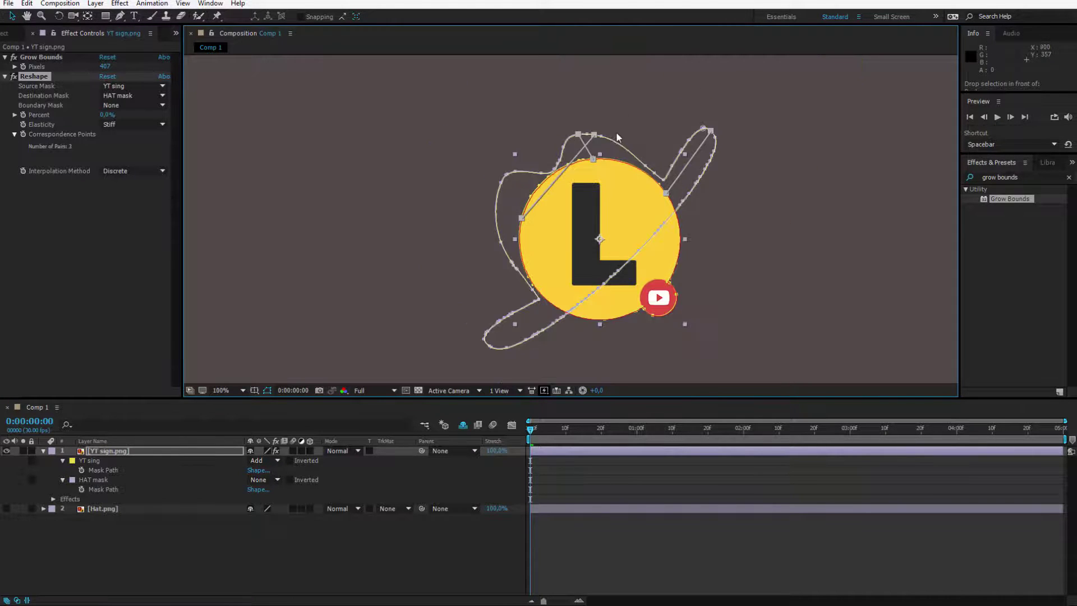
left_click_drag(498, 207, 500, 186)
left_click(551, 307, "alt")
left_click_drag(495, 215, 489, 345)
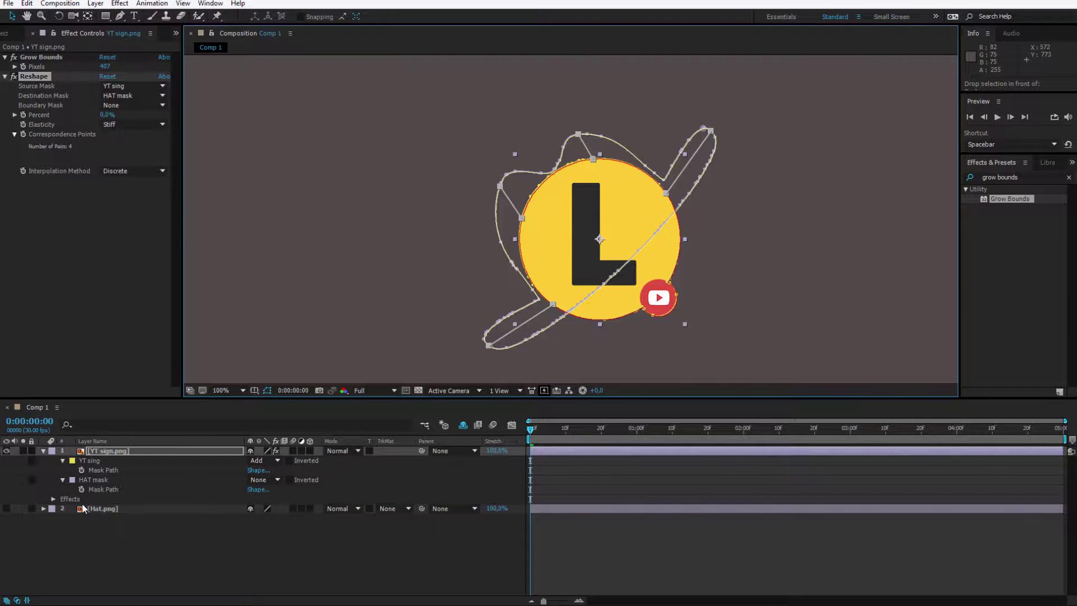
Animate the Reshape percent with a keyframe at 0% at the composition's start and 100% at 0:00:02:00
left_click(24, 114)
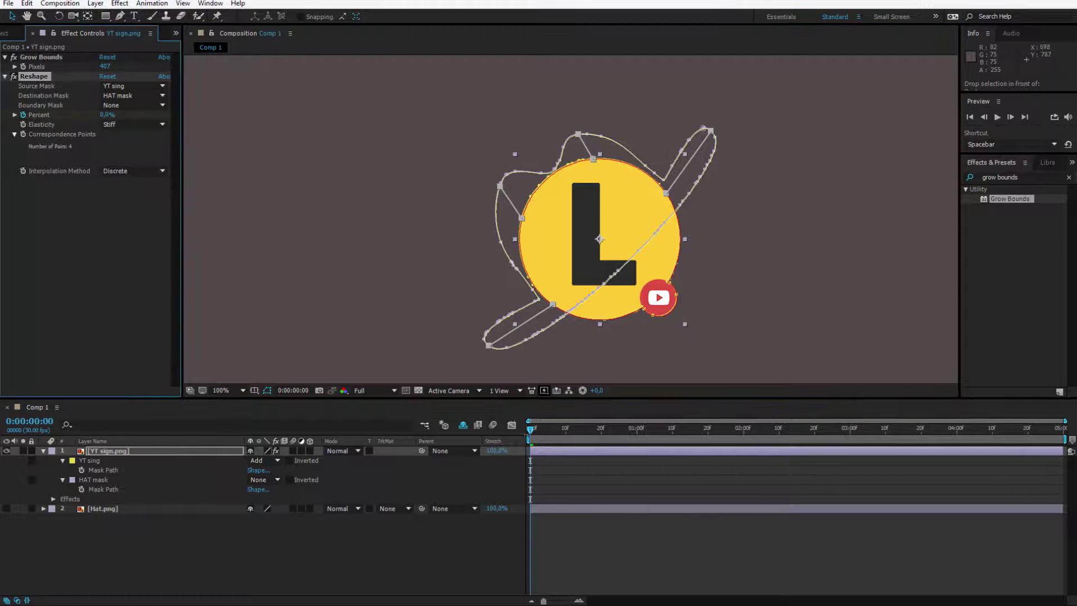
left_click(743, 430)
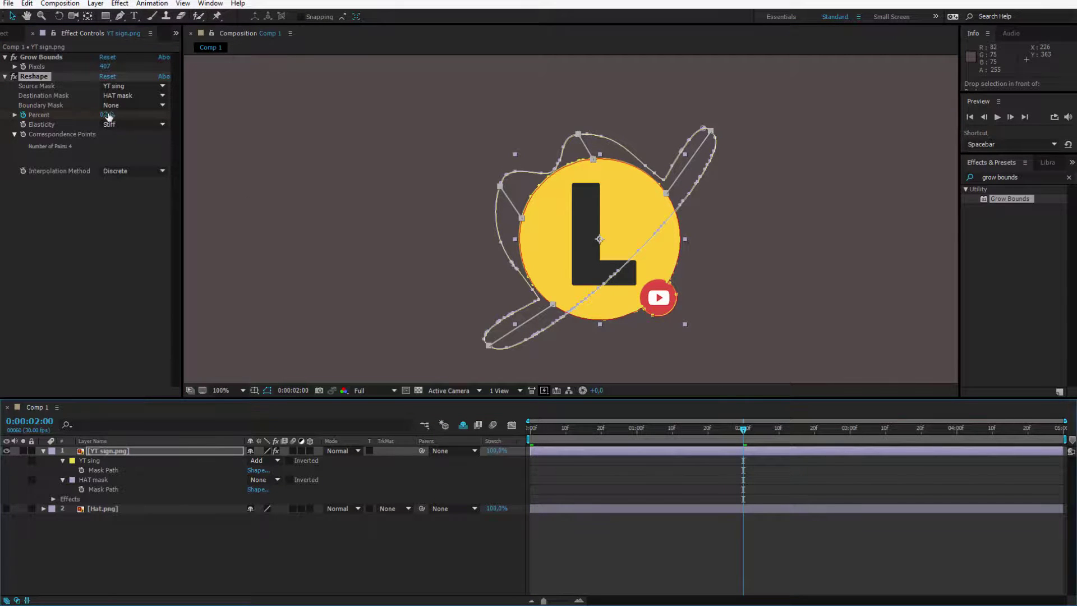
left_click_drag(108, 114, 202, 132)
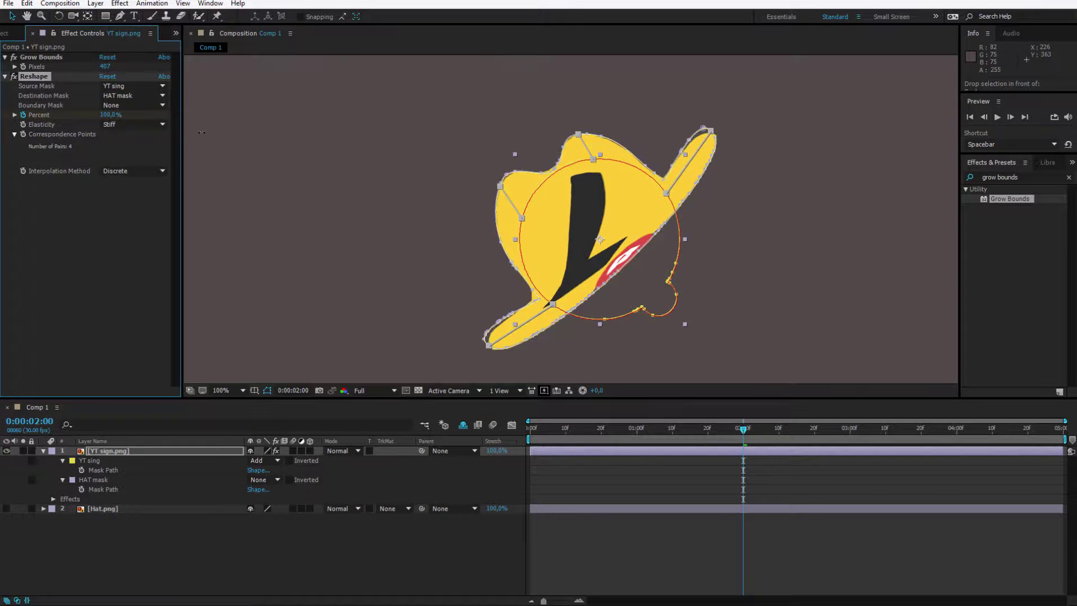
Check the mid-morph shape around 0:00:01:13, try Absolutely Normal elasticity on Reshape, and set the elasticity to Loose
key("period")
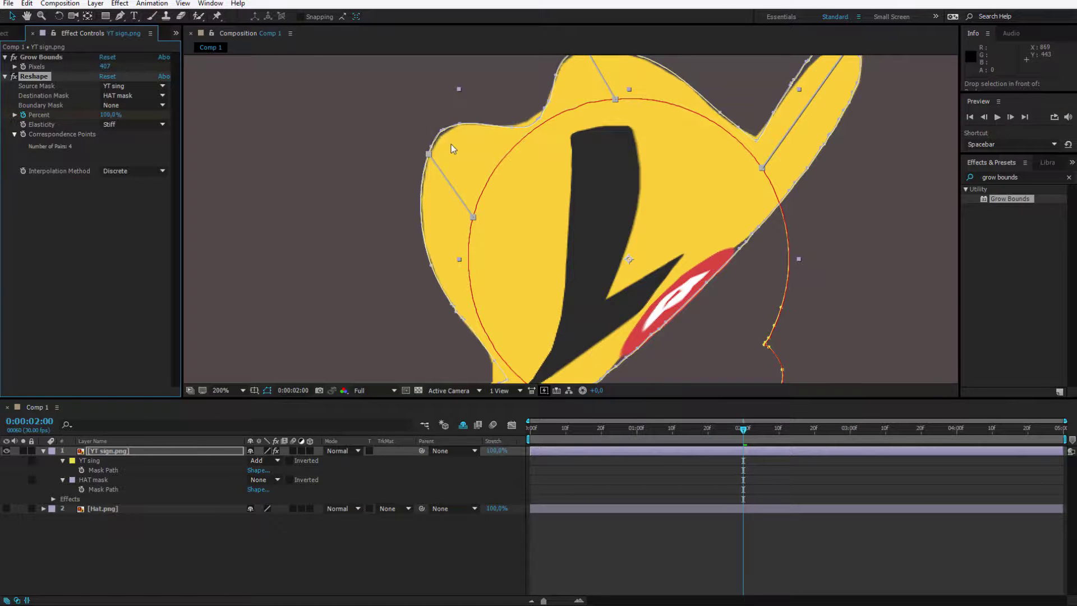
left_click_drag(601, 106, 581, 150)
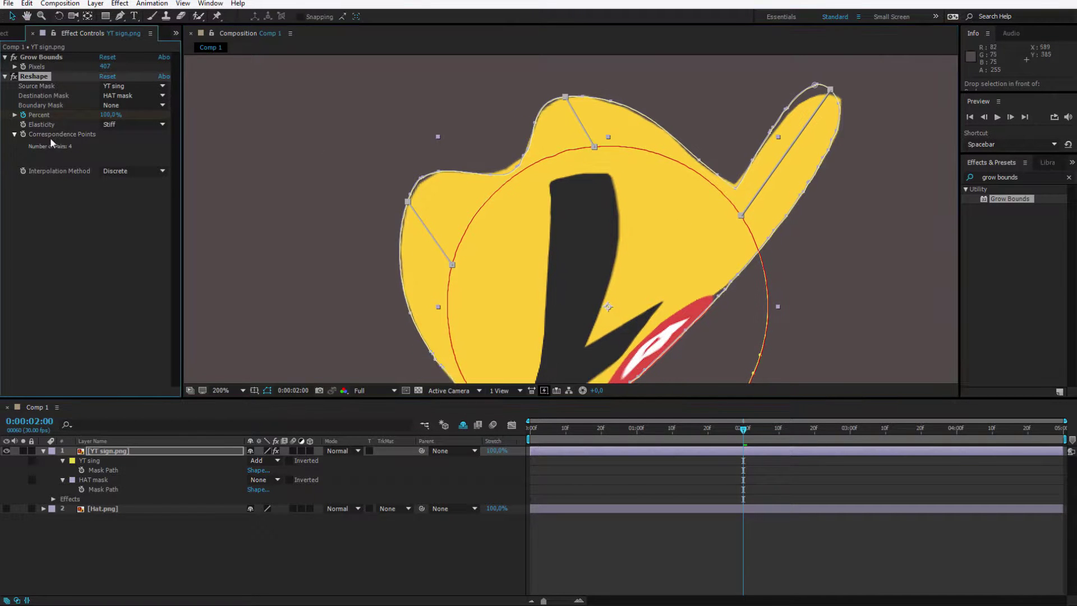
left_click(105, 125)
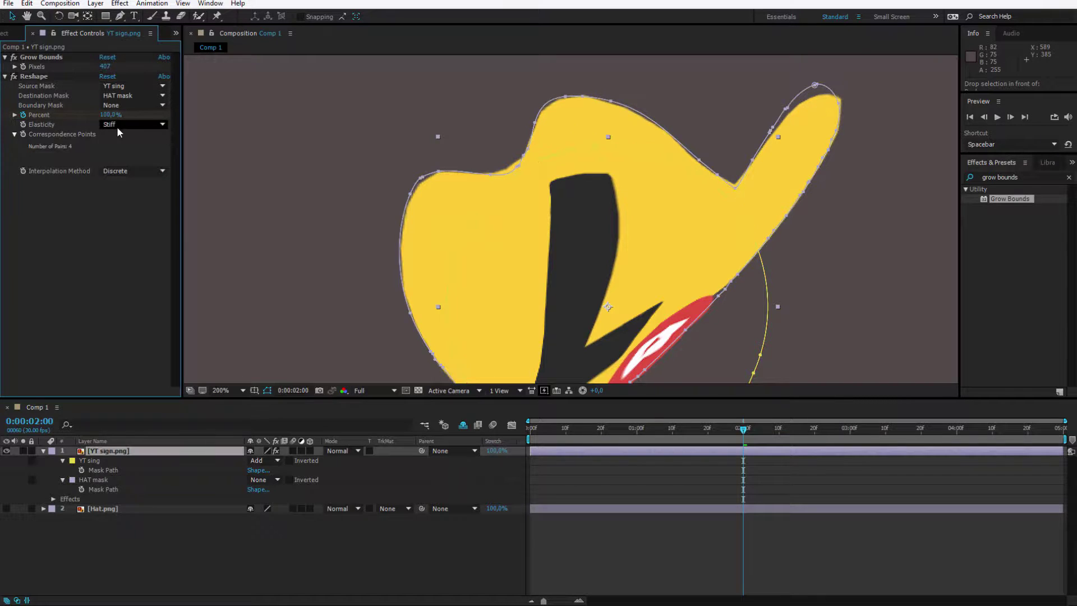
left_click_drag(582, 432, 617, 440)
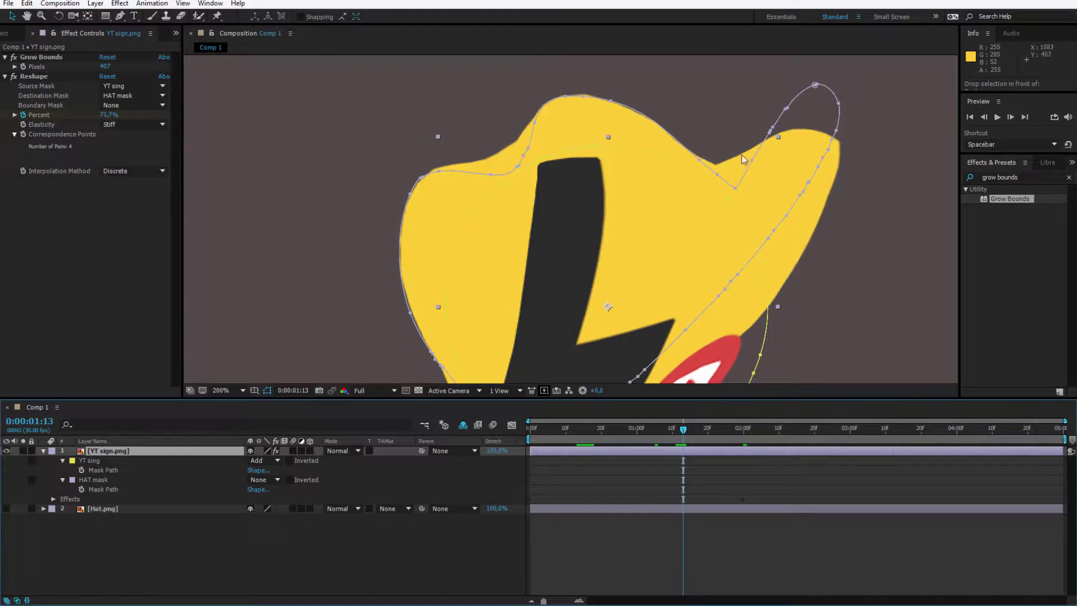
left_click(116, 126)
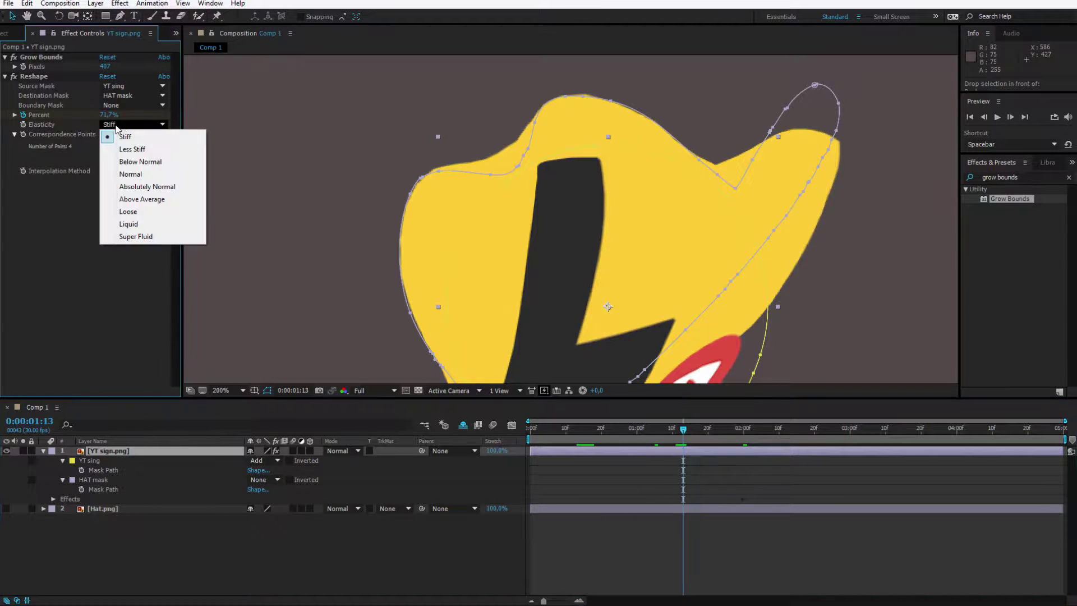
left_click(180, 186)
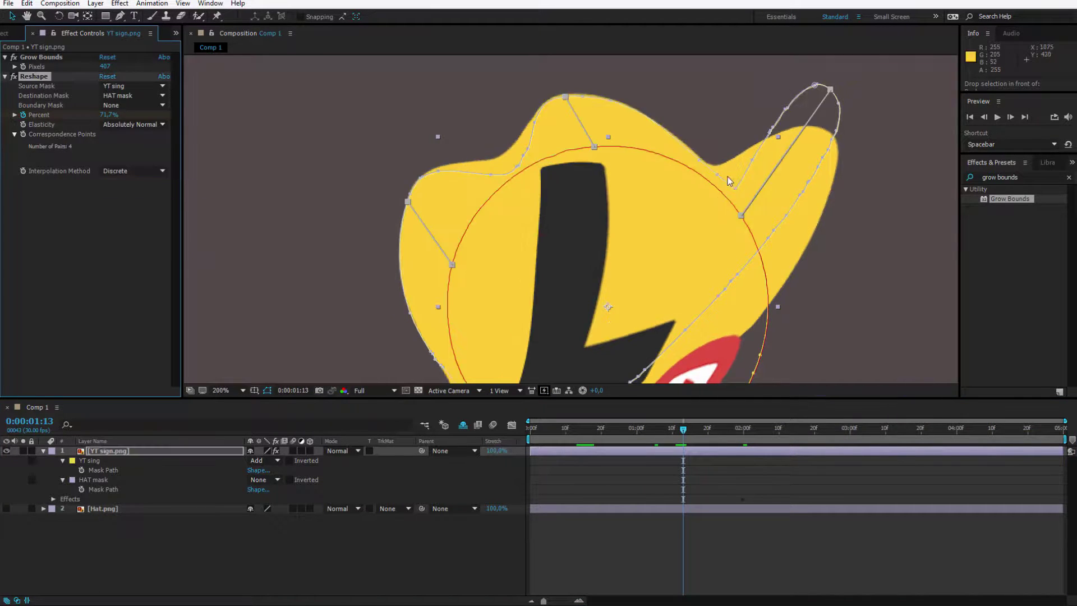
left_click(140, 126)
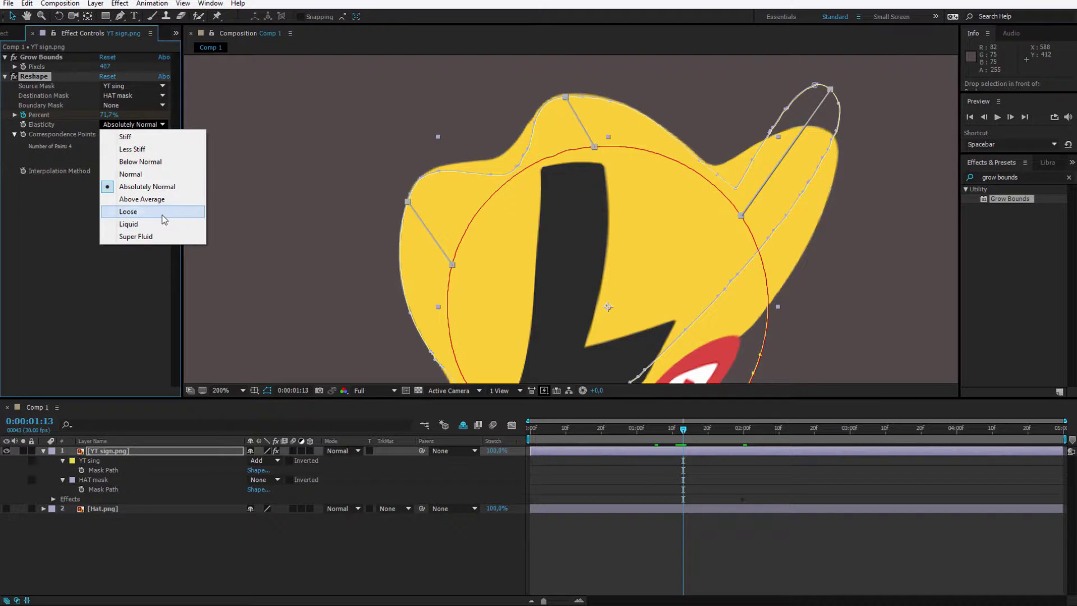
left_click(164, 217)
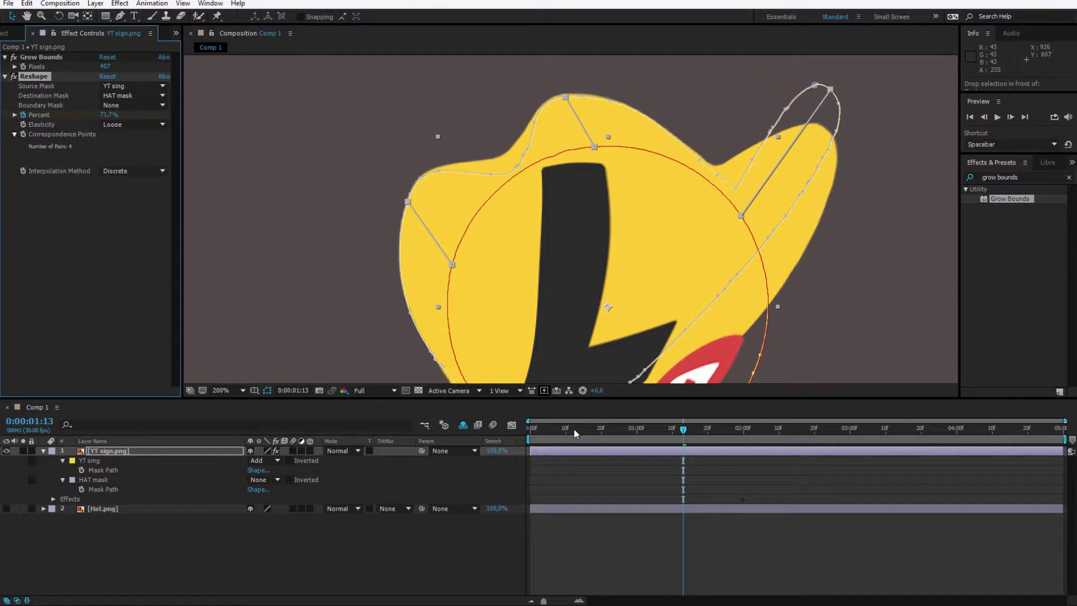
Preview the morph from the start and scrub to 0:00:01:29 to examine how closely the logo follows the hat outline
left_click_drag(574, 429, 519, 432)
key("space")
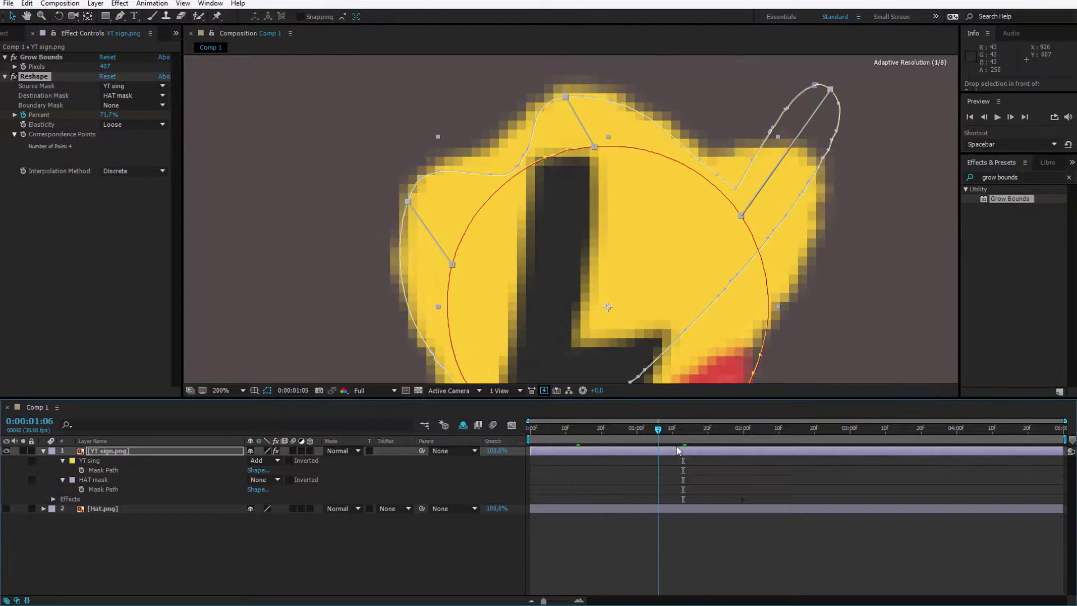
left_click_drag(678, 450, 746, 438)
scroll(642, 251, "down", 1)
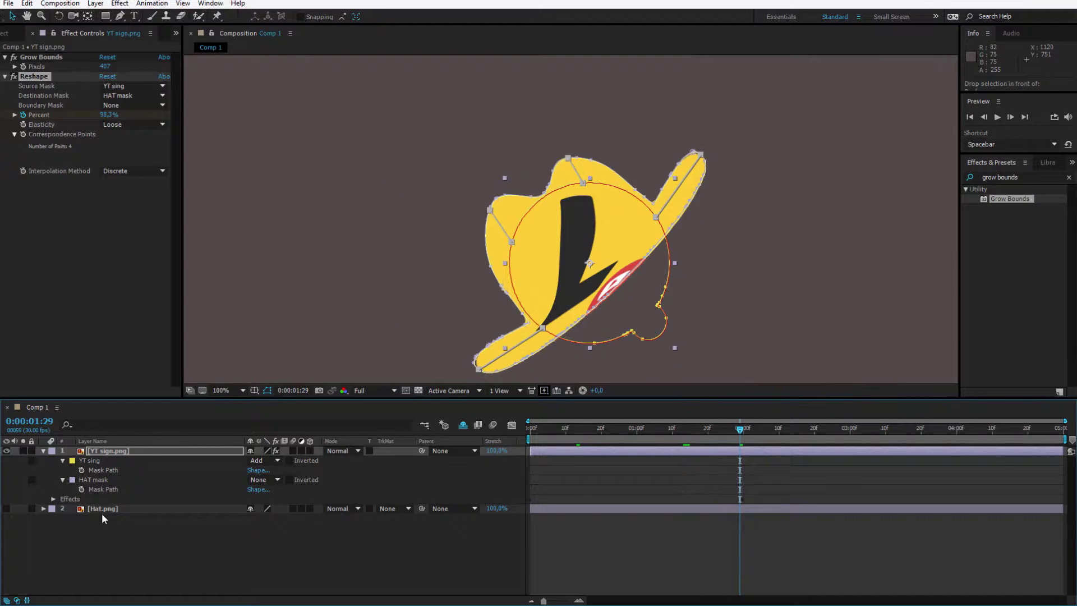